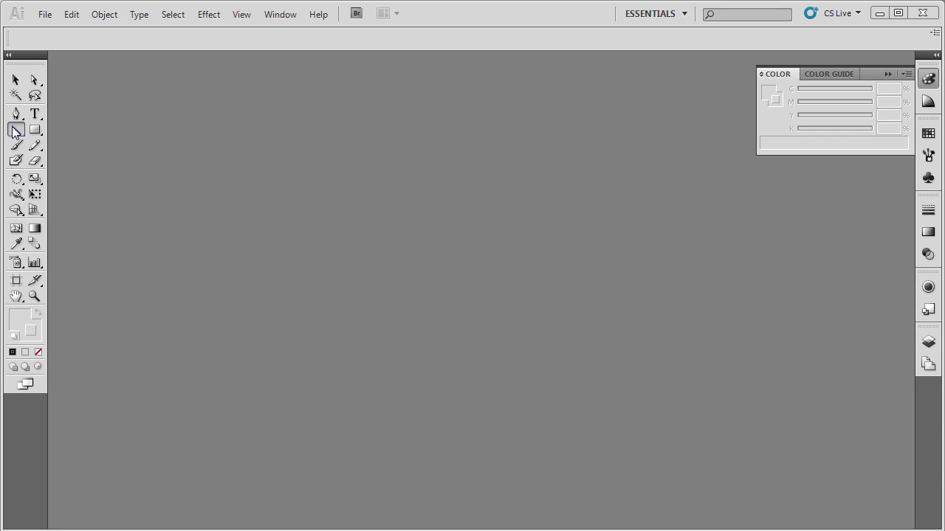
Open the Basic-Lines.ai file from the resource-files folder.
left_click(15, 132)
left_click(45, 15)
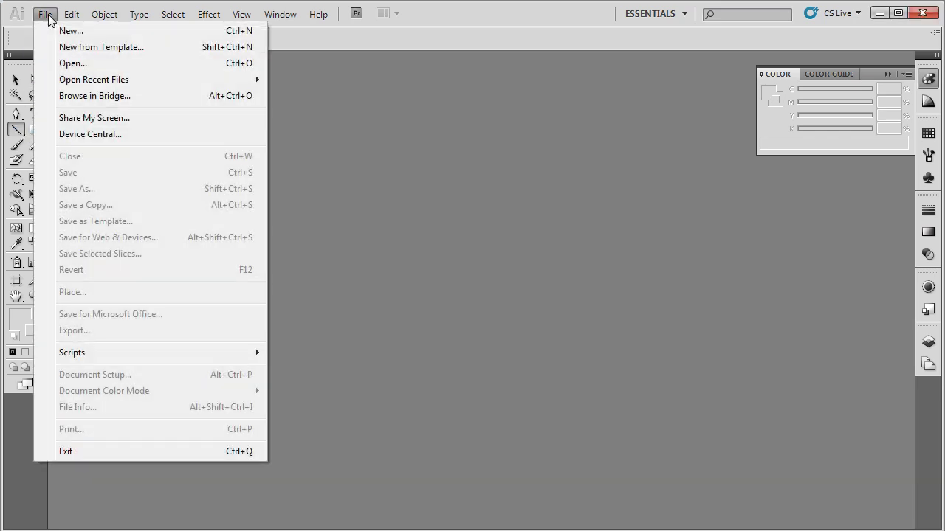
left_click(71, 64)
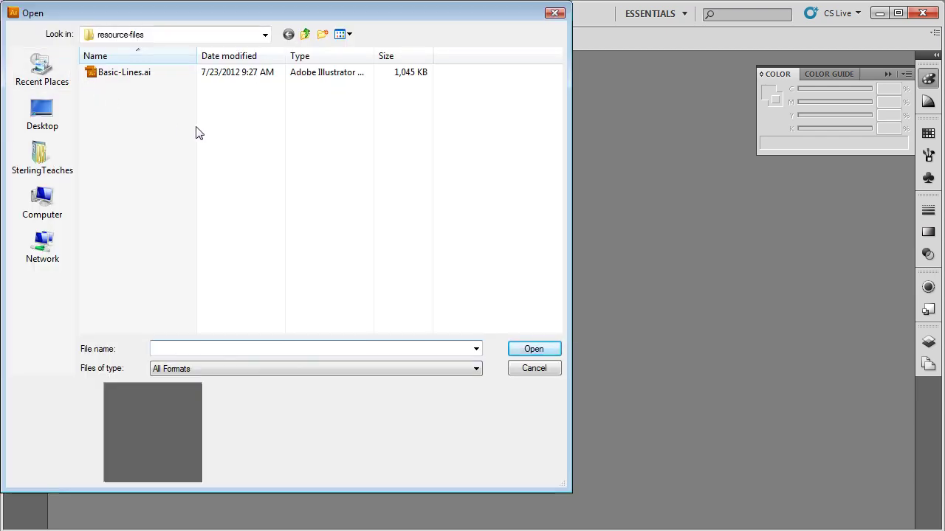
left_click(127, 80)
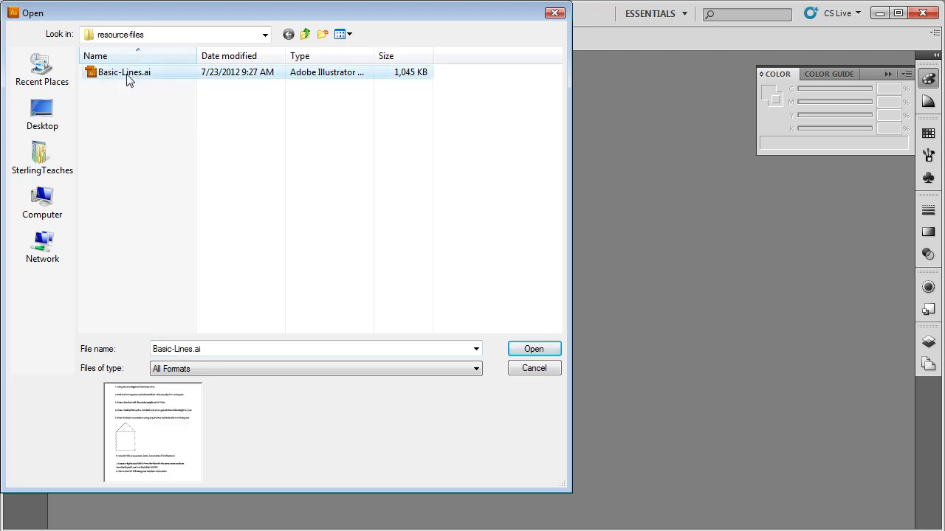
left_click(535, 351)
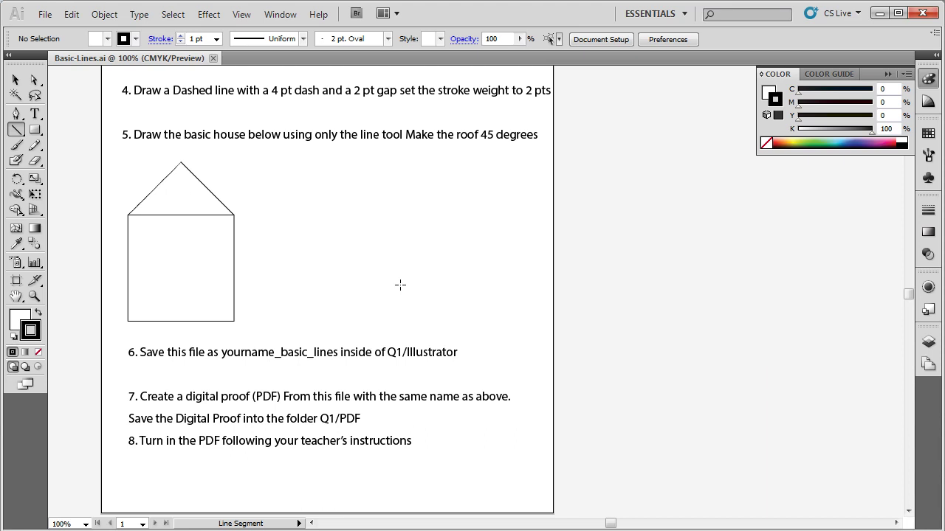
Draw a freehand, nearly horizontal line with the Line Segment tool below instruction 1.
key("ctrl+minus")
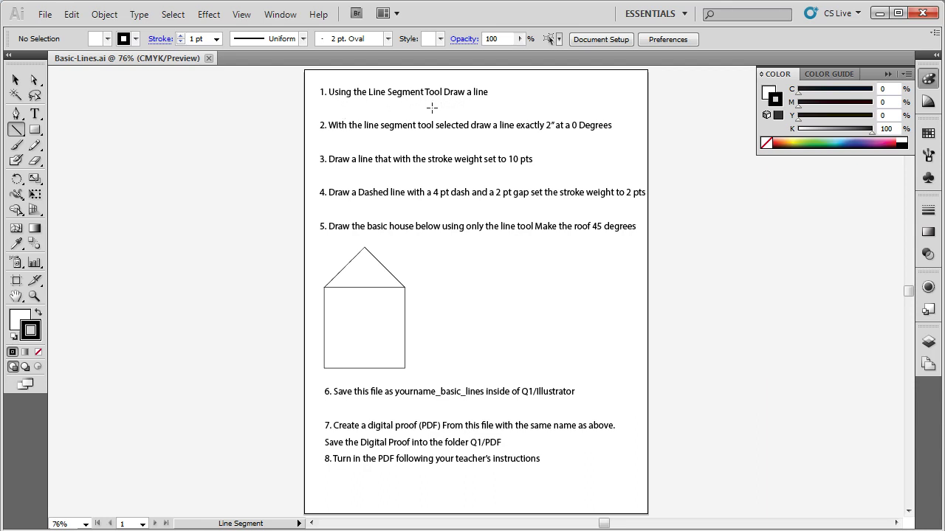
left_click_drag(432, 108, 602, 108)
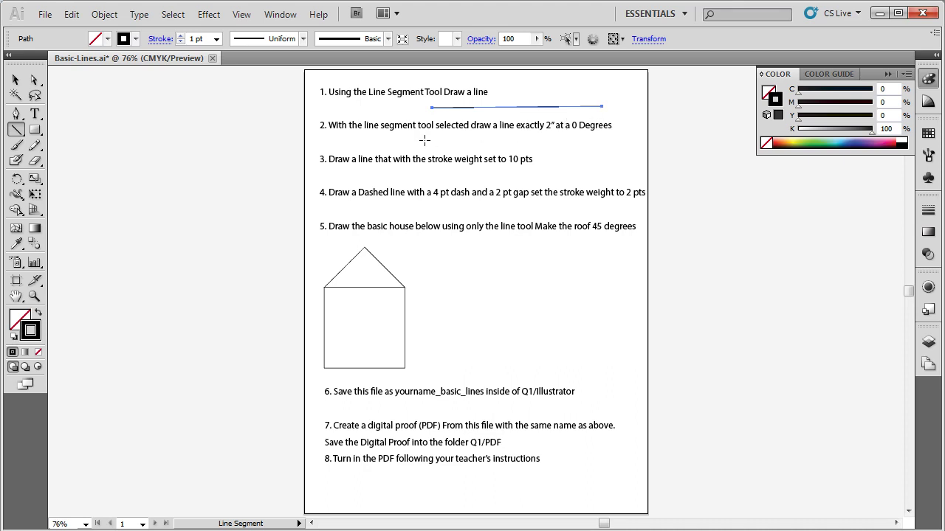
left_click_drag(423, 140, 580, 139)
mouse_move(581, 140)
left_mouse_down()
mouse_move(478, 150)
mouse_move(527, 134)
mouse_move(578, 141)
mouse_move(502, 151)
mouse_move(535, 133)
mouse_move(535, 143)
left_mouse_up()
key("Delete")
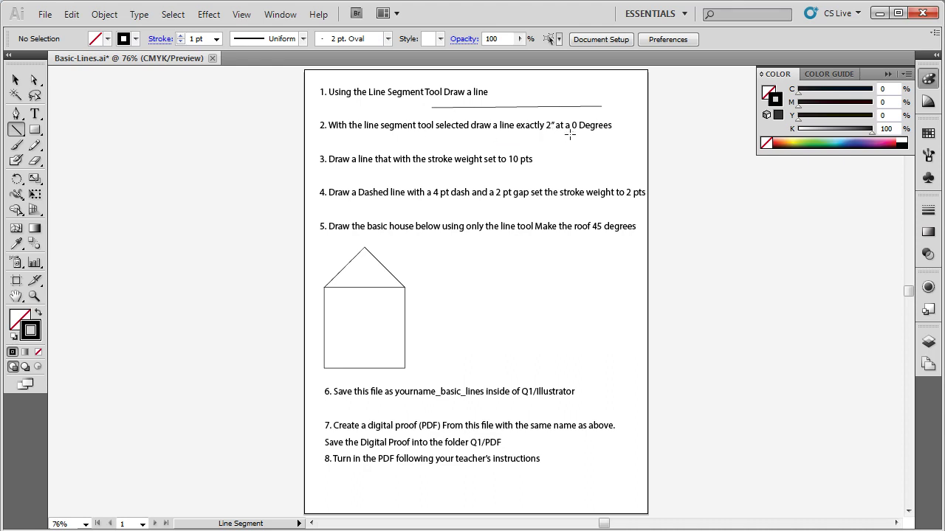
Draw a line exactly 2 in long at a 0° angle below instruction 2 with the Line Segment tool.
double_click(17, 130)
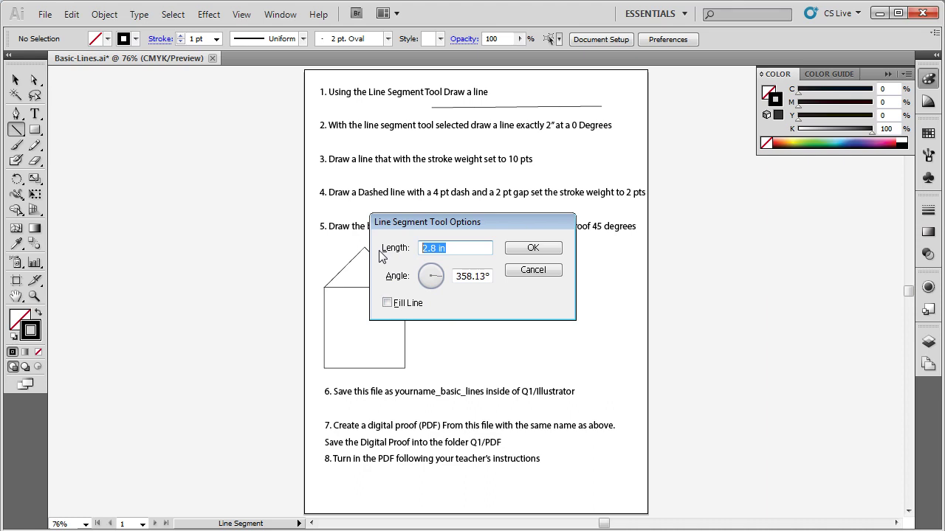
type("2")
type("in")
key("Tab")
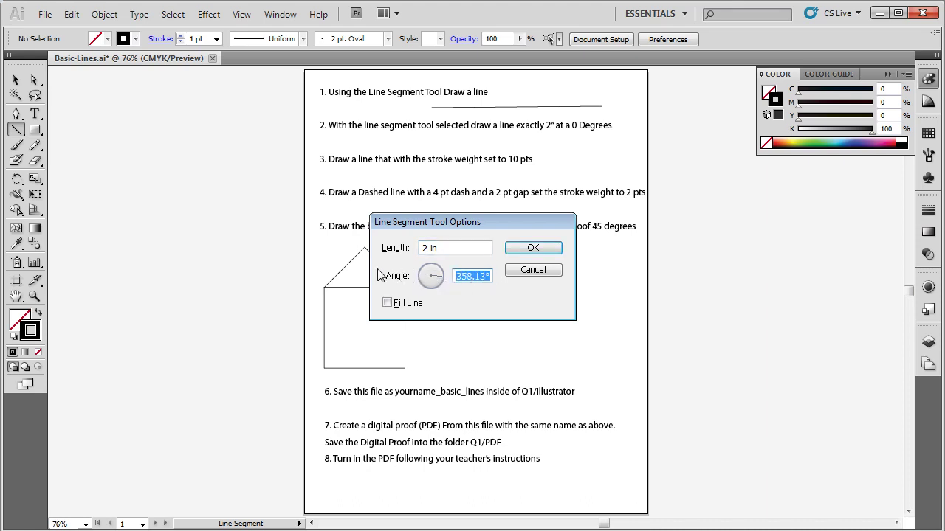
type("0")
left_click(534, 248)
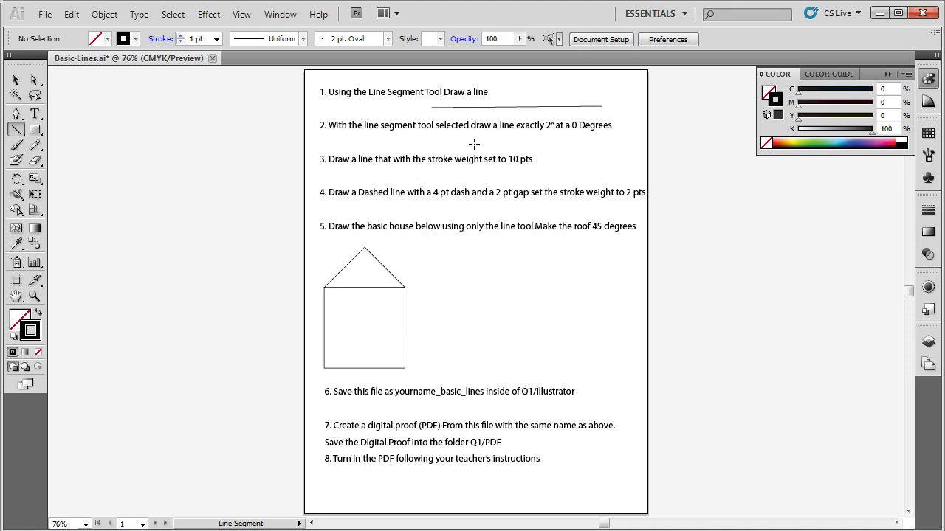
left_click(412, 143)
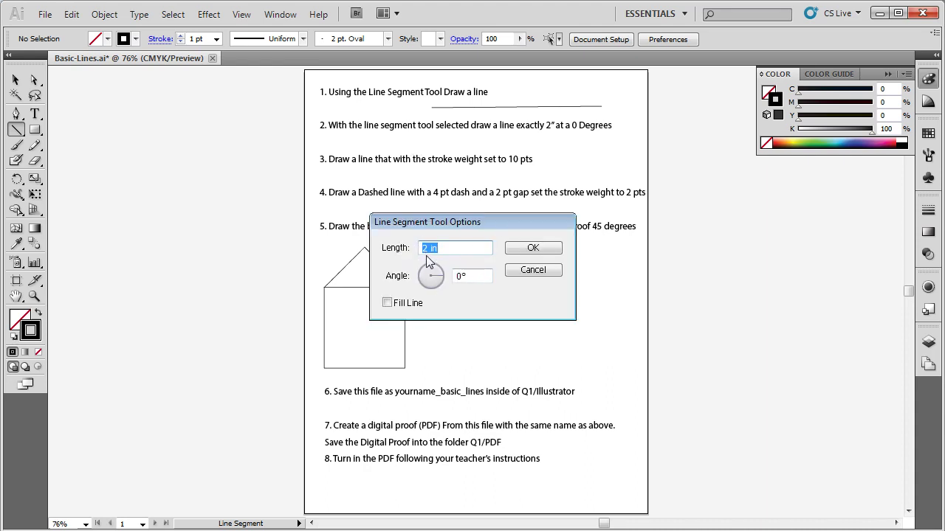
left_click(546, 252)
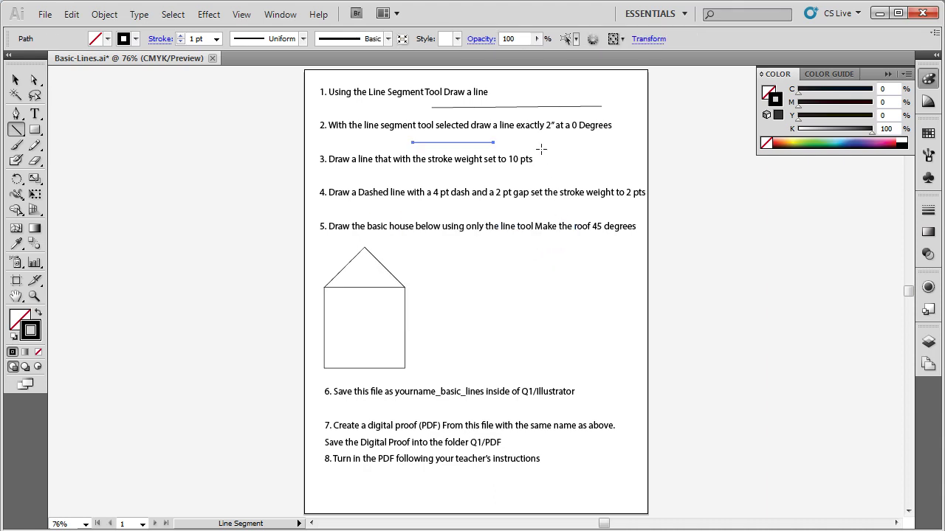
left_click_drag(530, 142, 550, 140)
left_click_drag(535, 142, 536, 141)
key("Delete")
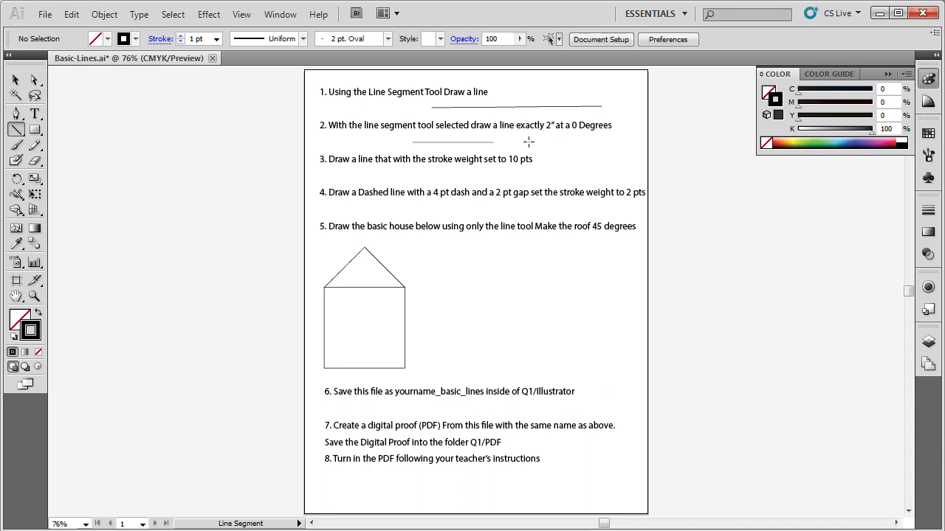
Draw a second line 2 in long at 0° beside the existing one below instruction 2.
left_click(529, 141)
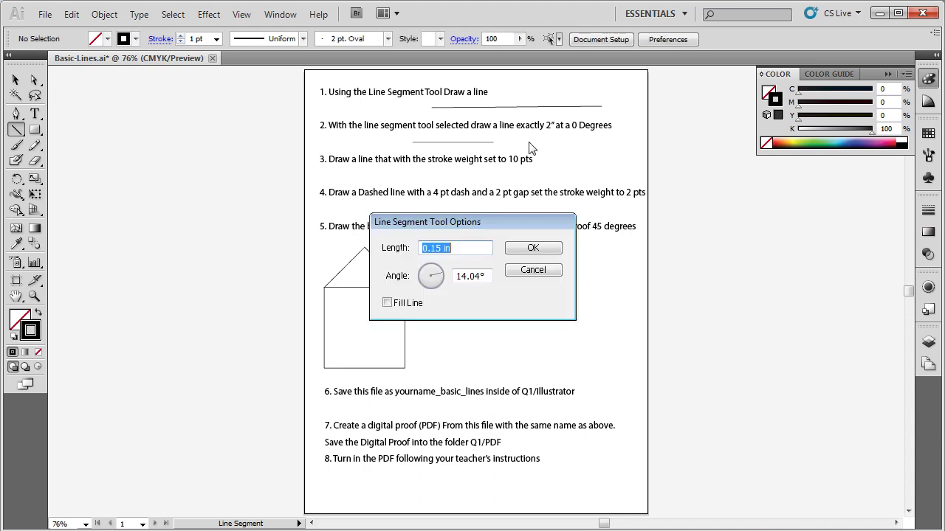
left_click(457, 250)
left_click_drag(458, 250, 400, 250)
type("2 ")
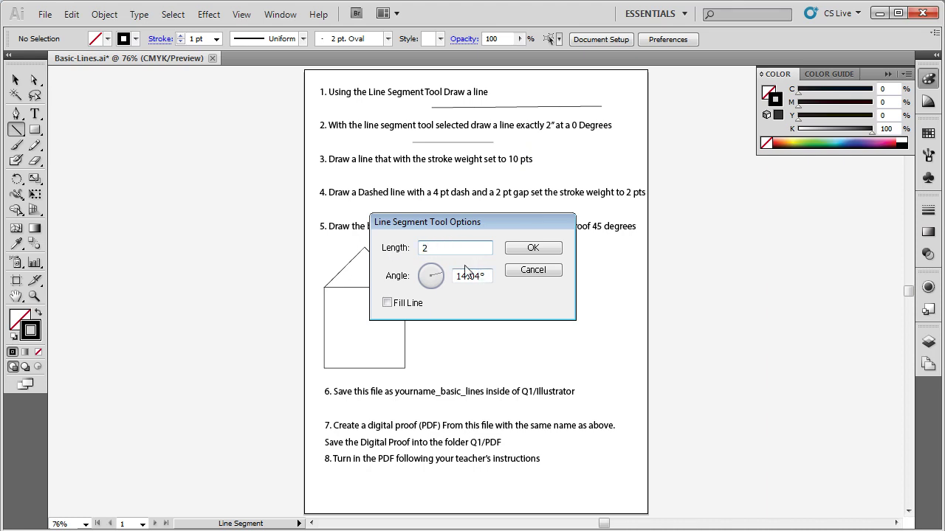
type("in")
double_click(490, 275)
type("0")
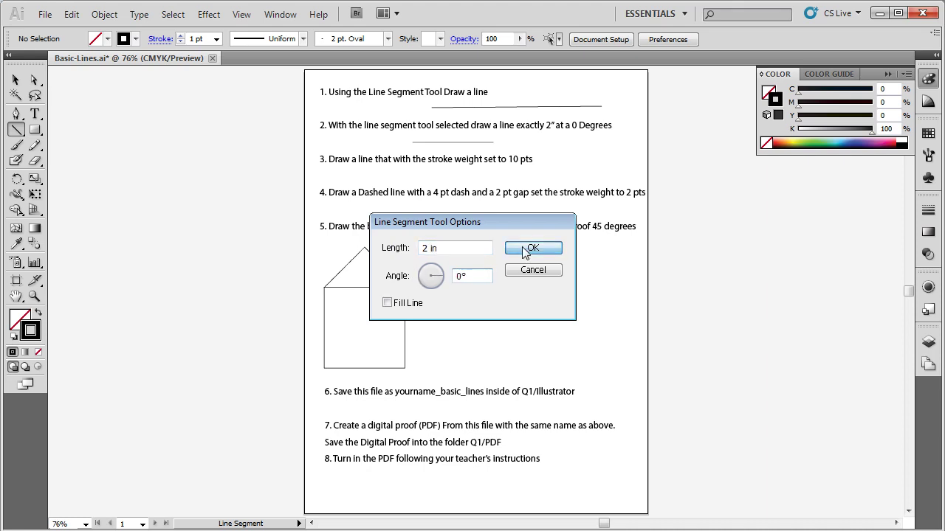
left_click(530, 248)
left_click(16, 80)
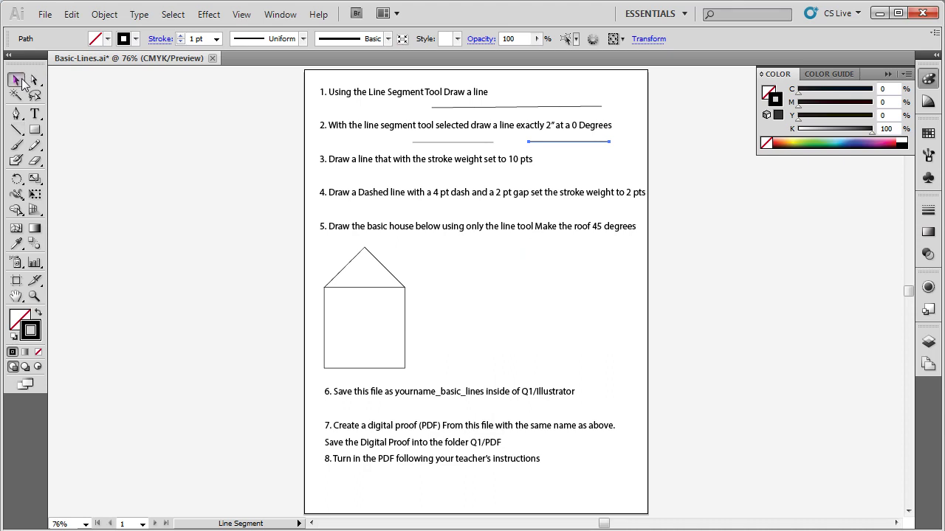
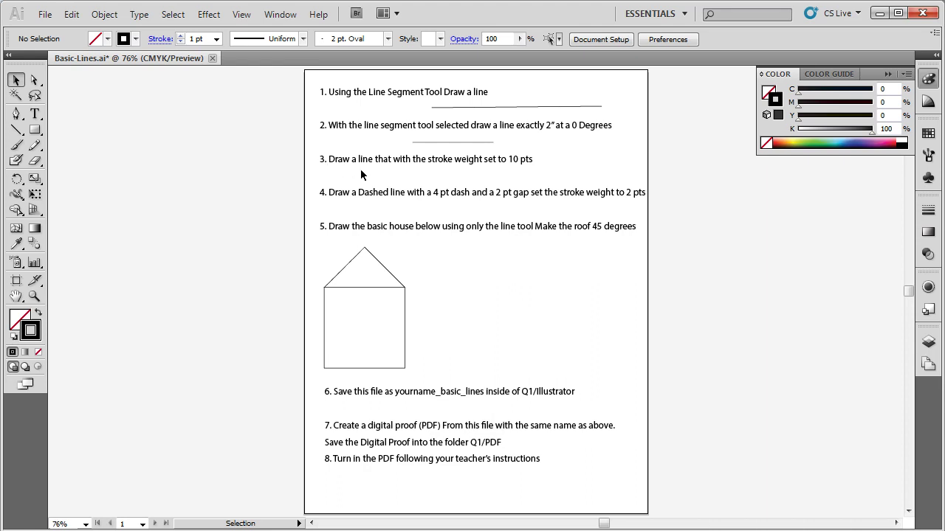
Draw a horizontal line about 414 pt long below instruction 3 and set its stroke weight to 10 pt.
left_click(17, 130)
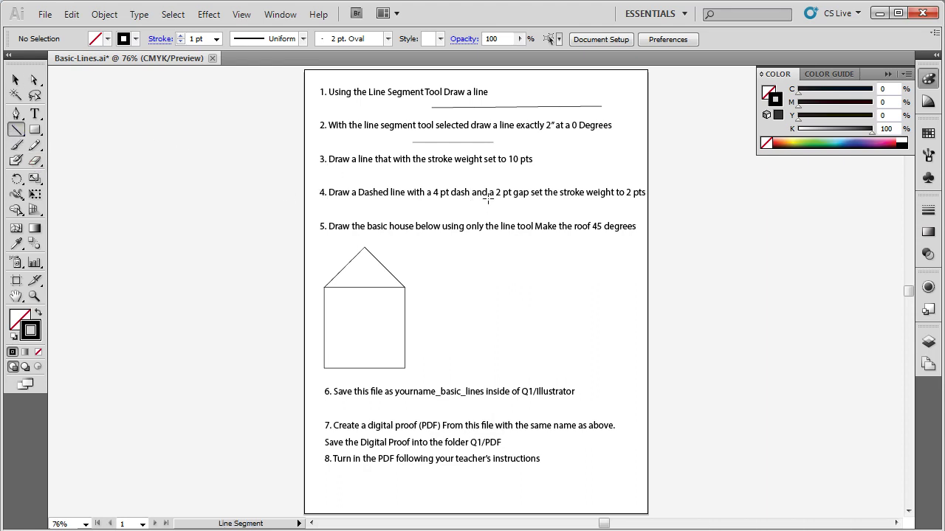
left_click_drag(363, 175, 598, 175)
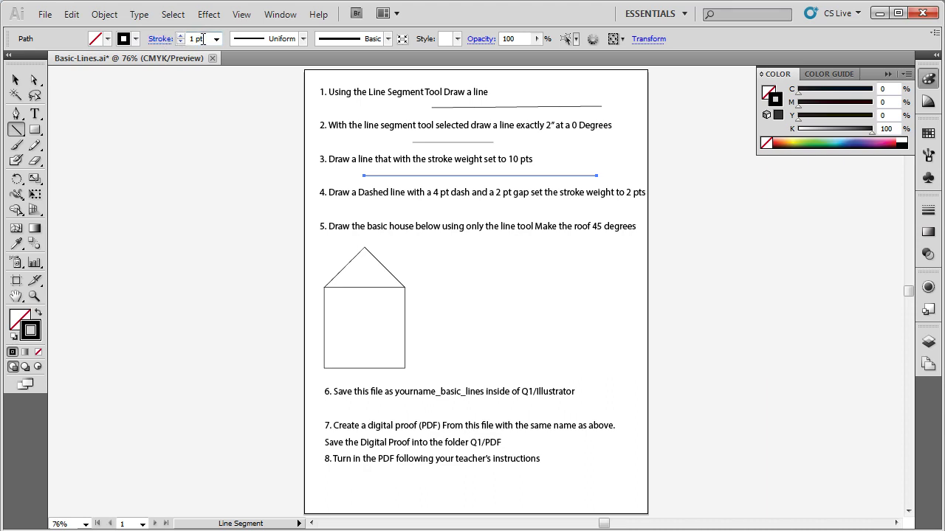
left_click(181, 37)
left_click(181, 36)
left_click(181, 37)
left_click(181, 36)
left_click(180, 36)
left_click(181, 36)
left_click(180, 36)
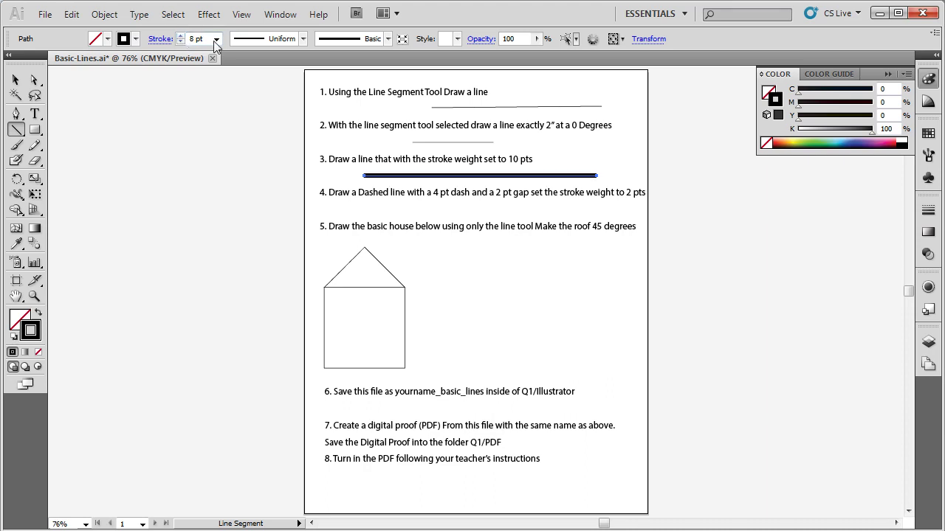
left_click(216, 39)
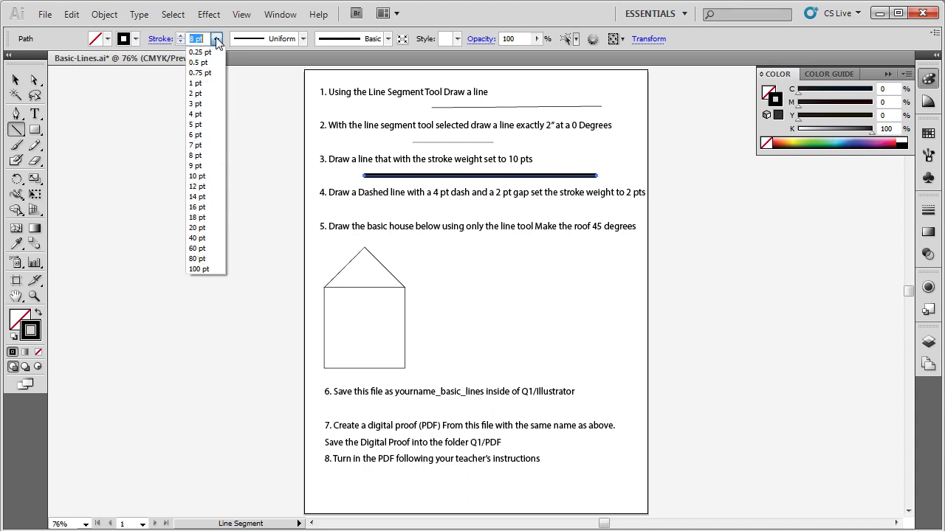
left_click(196, 176)
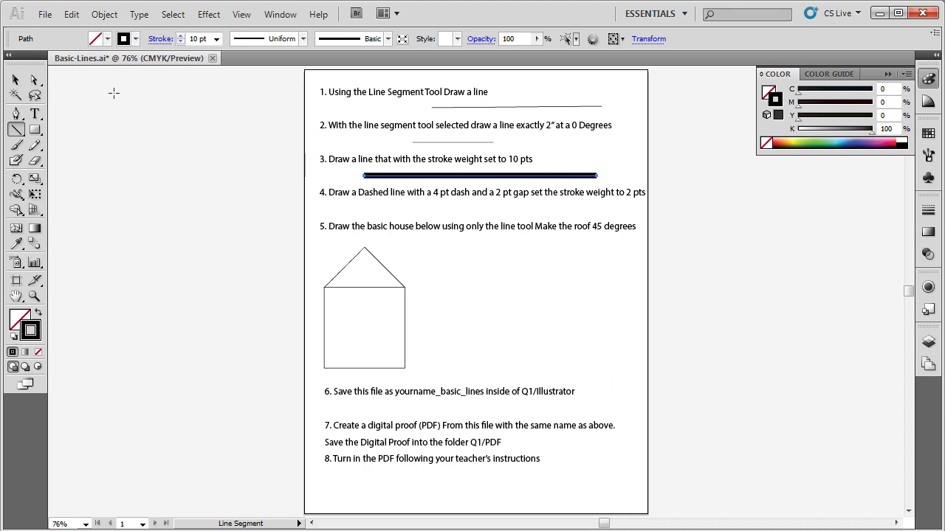
Set the stroke of the thick line below instruction 3 to None and deselect it.
left_click(15, 80)
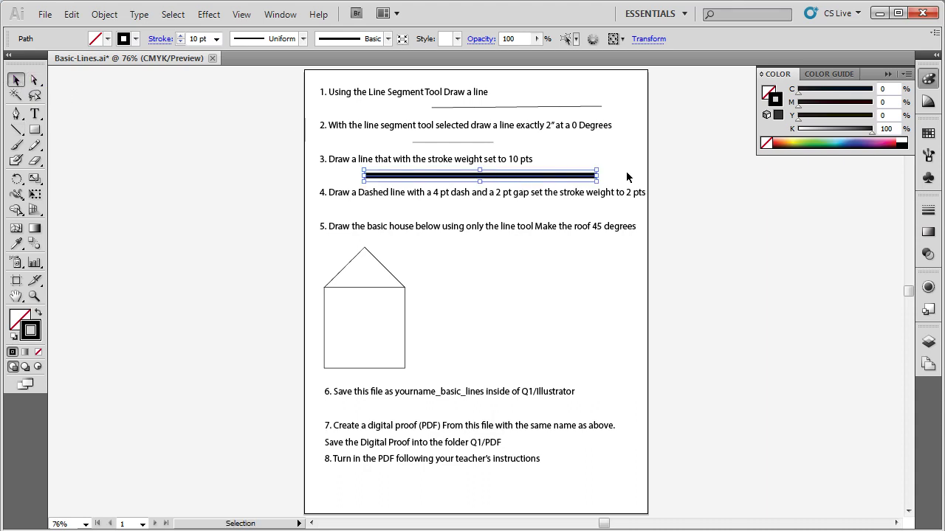
left_click(554, 184)
left_click(552, 178)
left_click(25, 316)
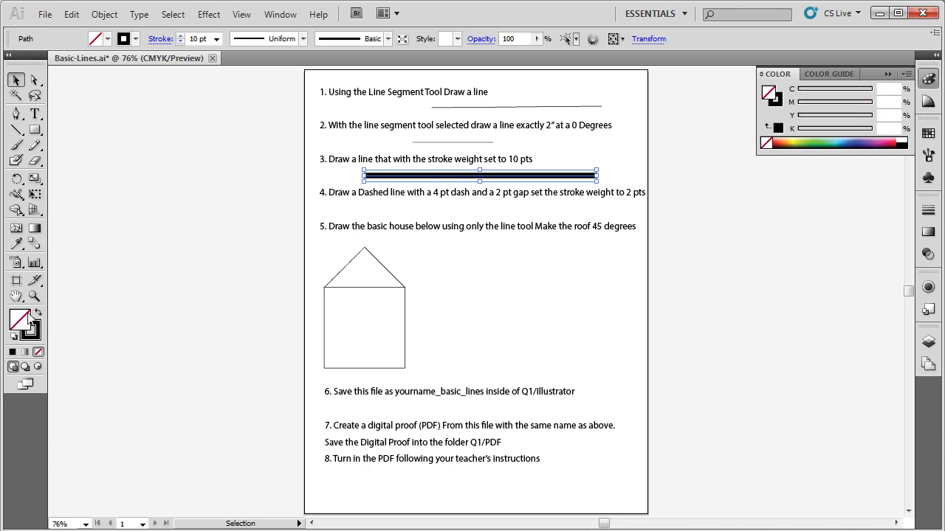
left_click(31, 331)
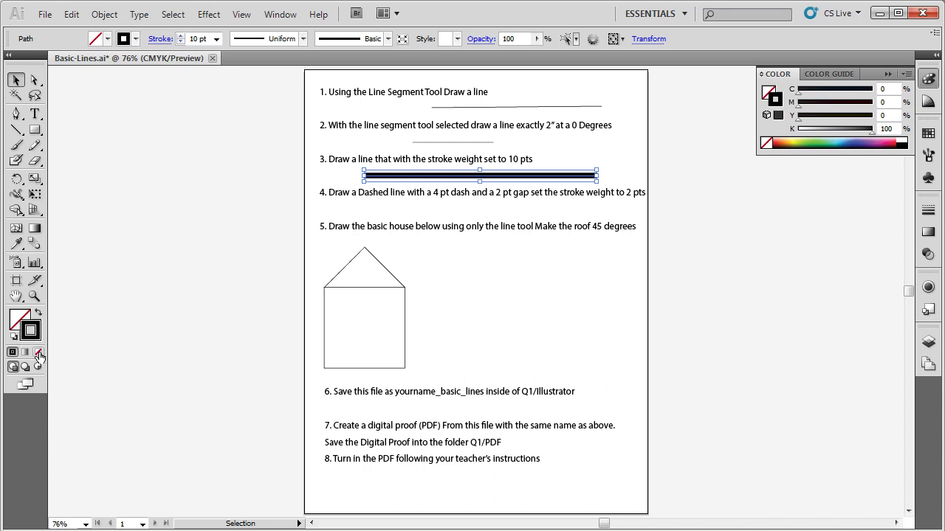
left_click(39, 353)
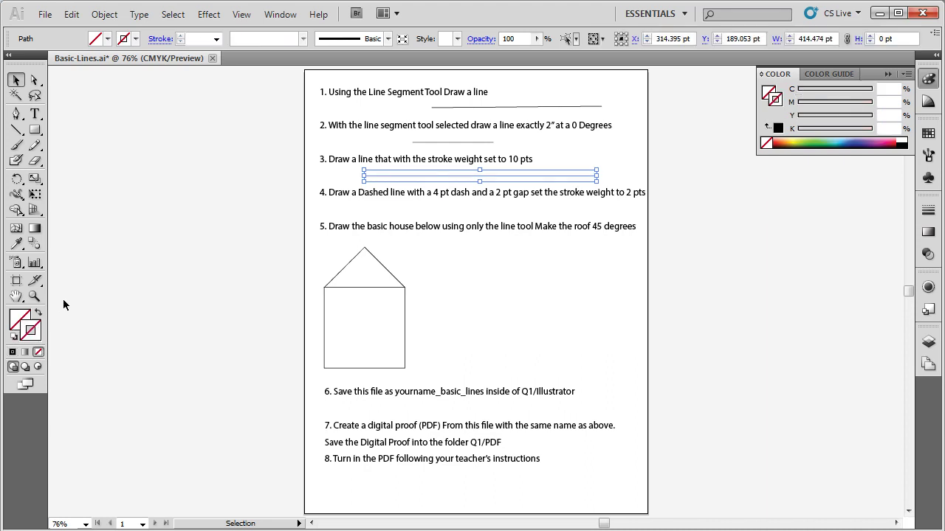
left_click(263, 185)
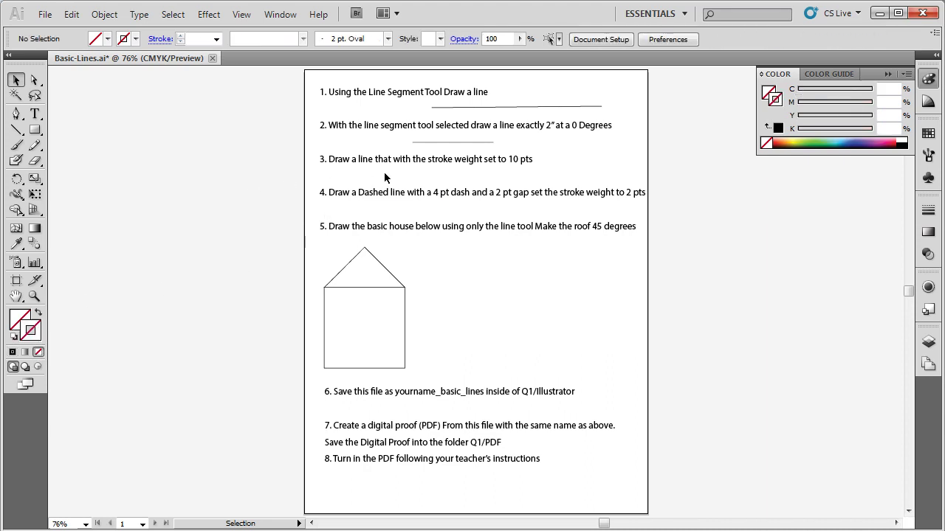
Give the line below instruction 3 a near-black stroke color, 020202, and deselect it.
left_click(538, 175)
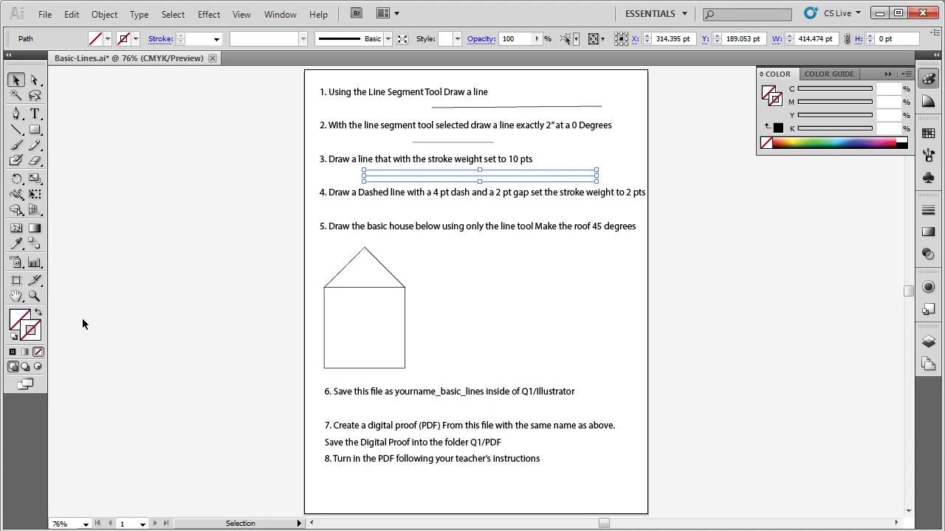
double_click(39, 335)
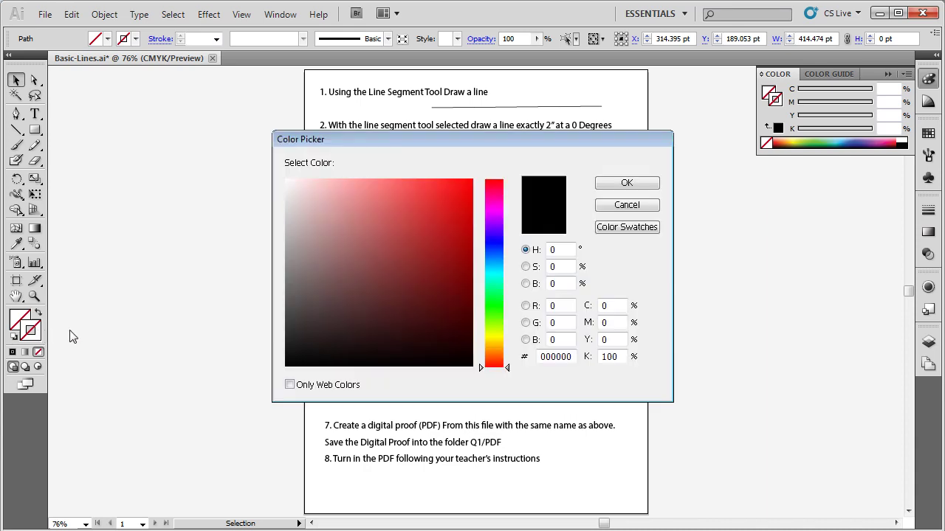
left_click(288, 363)
left_click(627, 182)
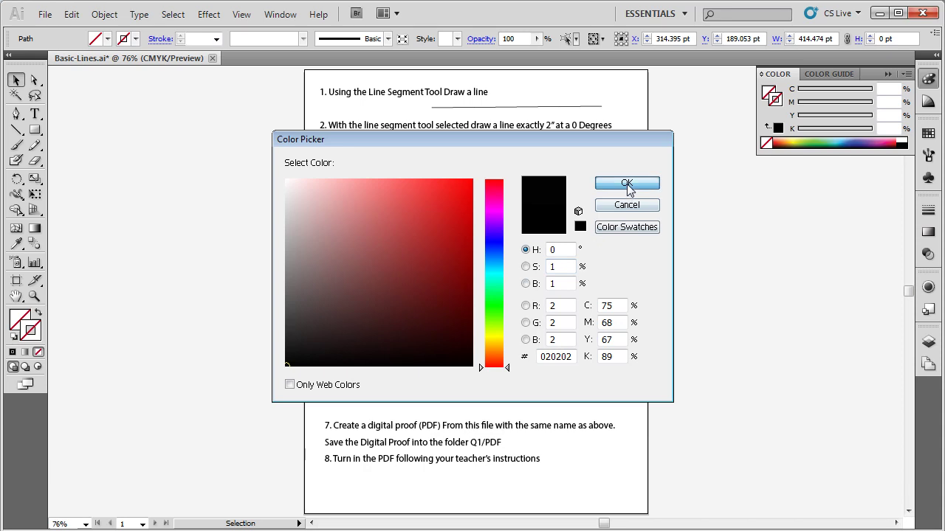
left_click(619, 172)
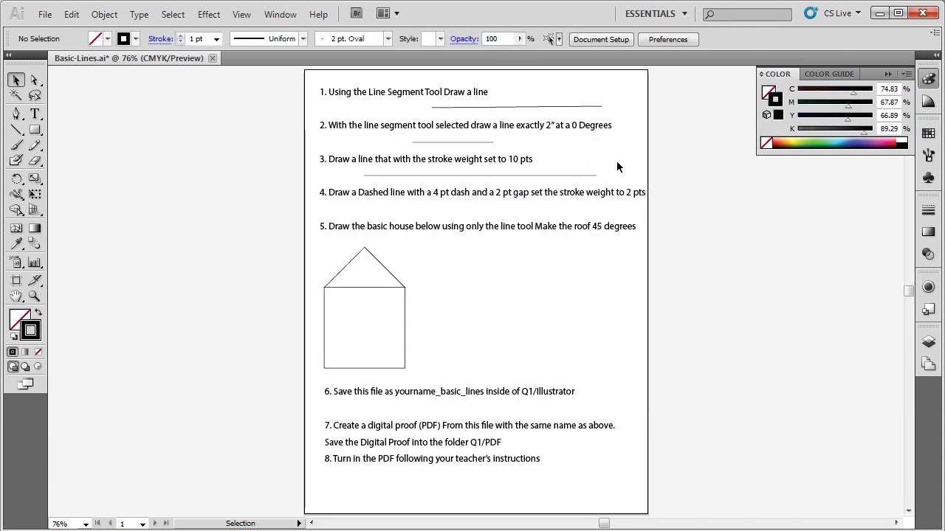
Set the stroke weight of the recolored line below instruction 3 to 10 pt and deselect it.
left_click(587, 176)
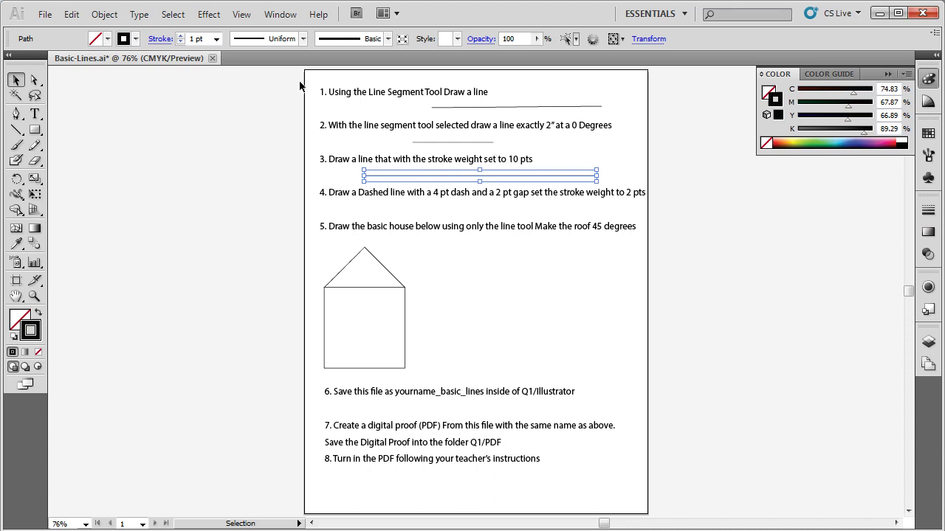
left_click(180, 36)
left_click(181, 35)
left_click(181, 36)
left_click(181, 35)
left_click(181, 35)
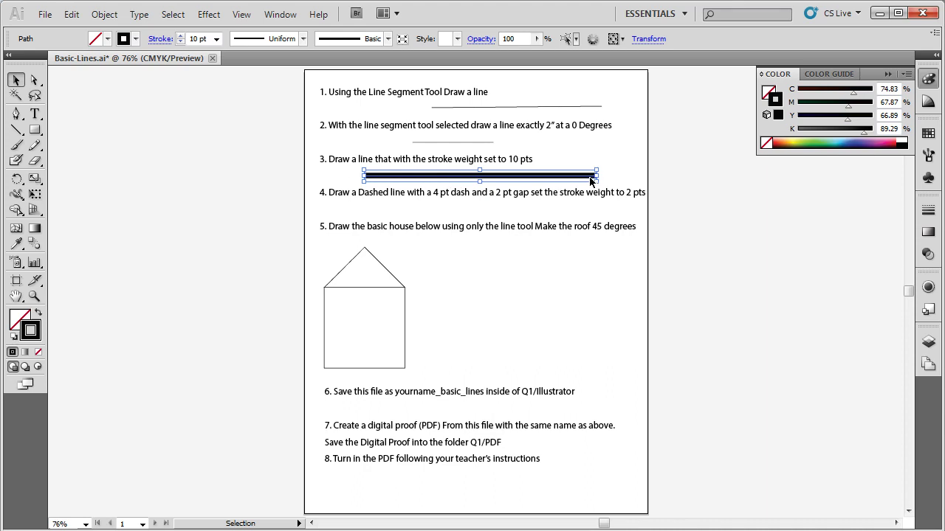
left_click(478, 217)
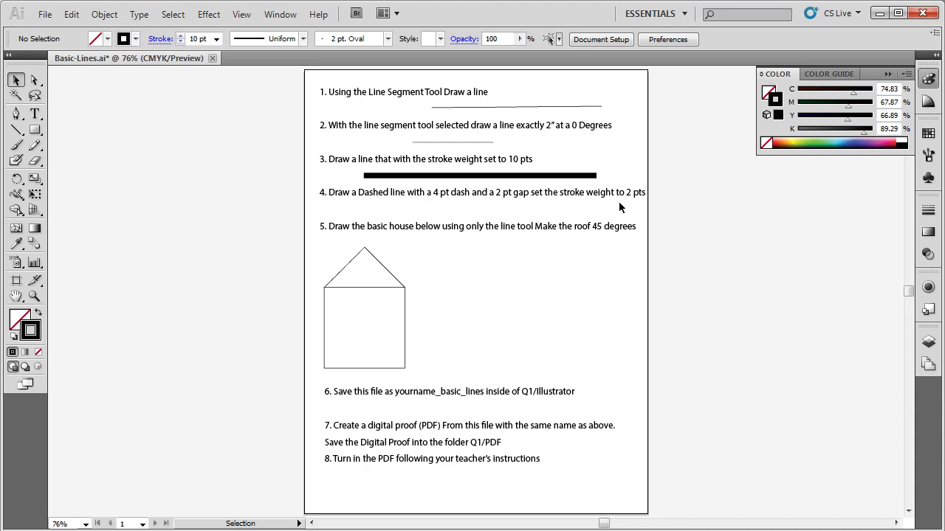
Draw a horizontal line below instruction 4 with the Line Segment tool and set its stroke weight to 2 pt.
left_click(18, 131)
mouse_move(354, 210)
left_mouse_down()
mouse_move(631, 211)
mouse_move(620, 210)
left_mouse_up()
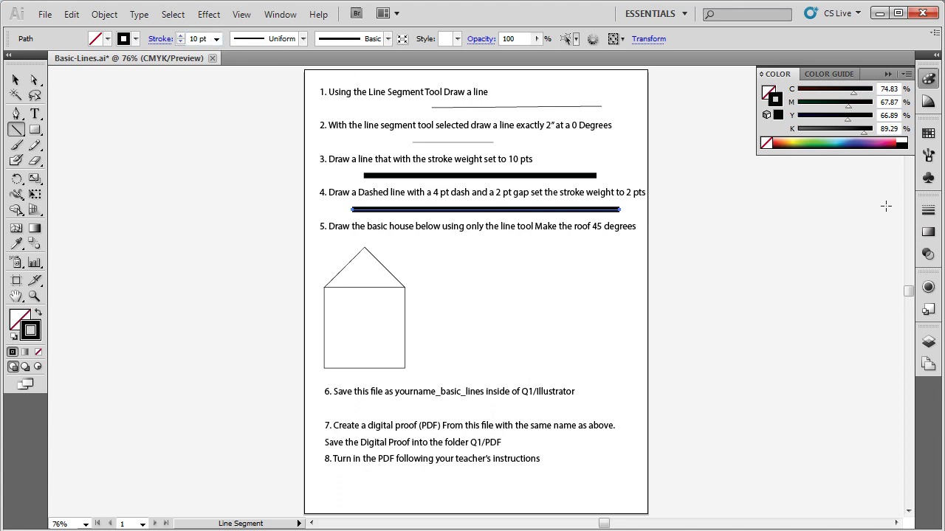
left_click(928, 212)
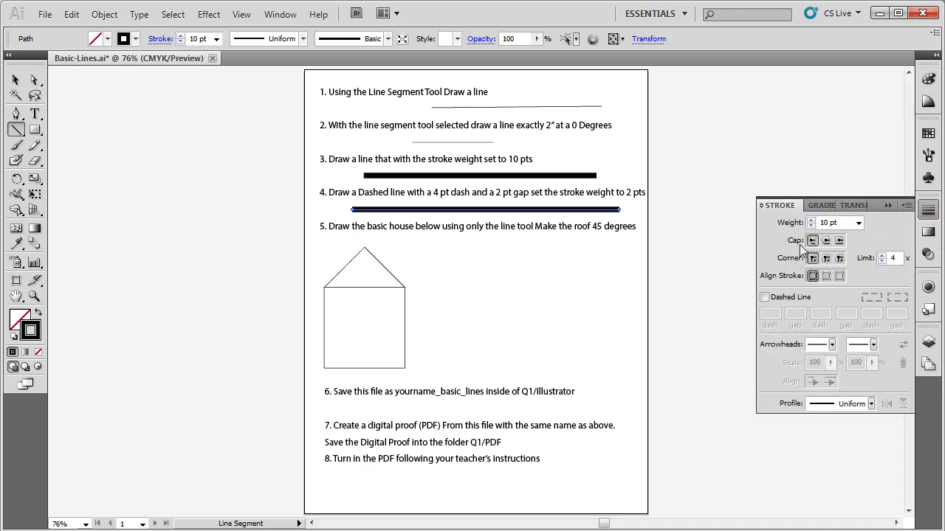
left_click(859, 223)
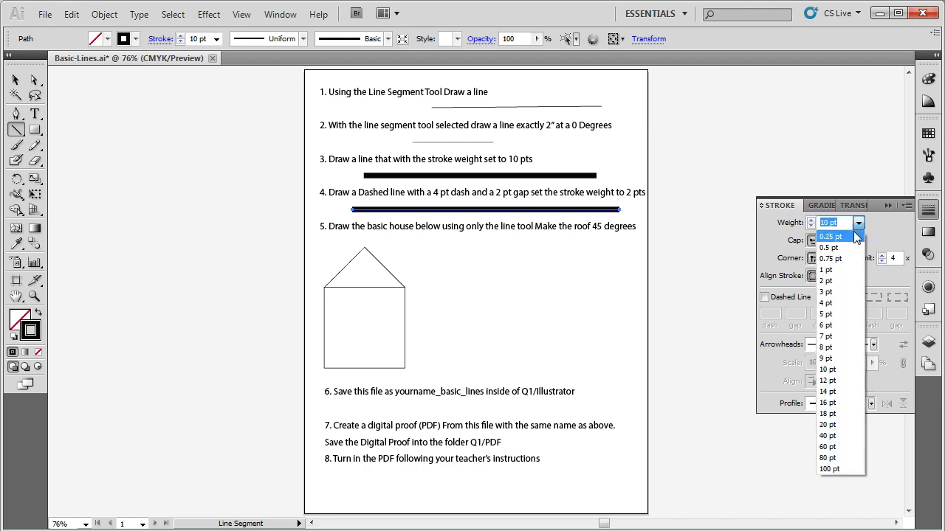
left_click(826, 281)
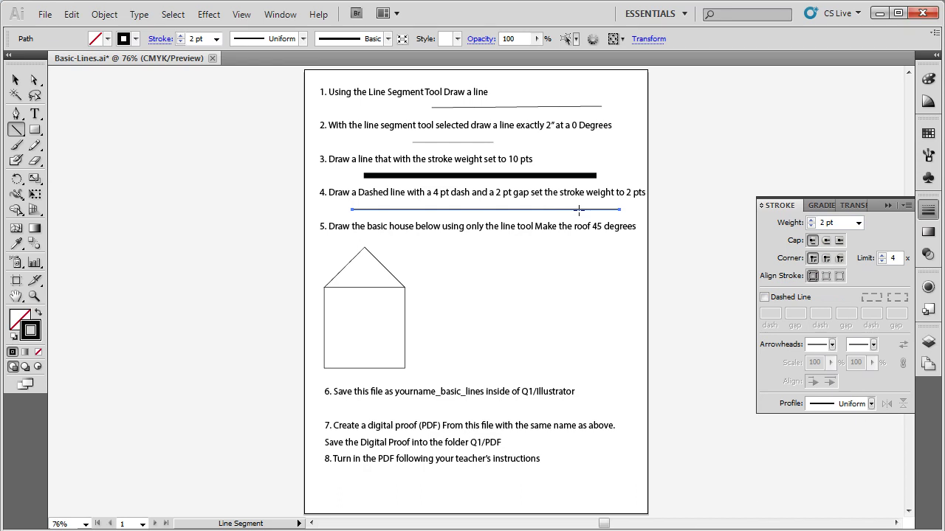
Make the line below instruction 4 dashed with a 4 pt dash and a 2 pt gap, and deselect it.
left_click(765, 297)
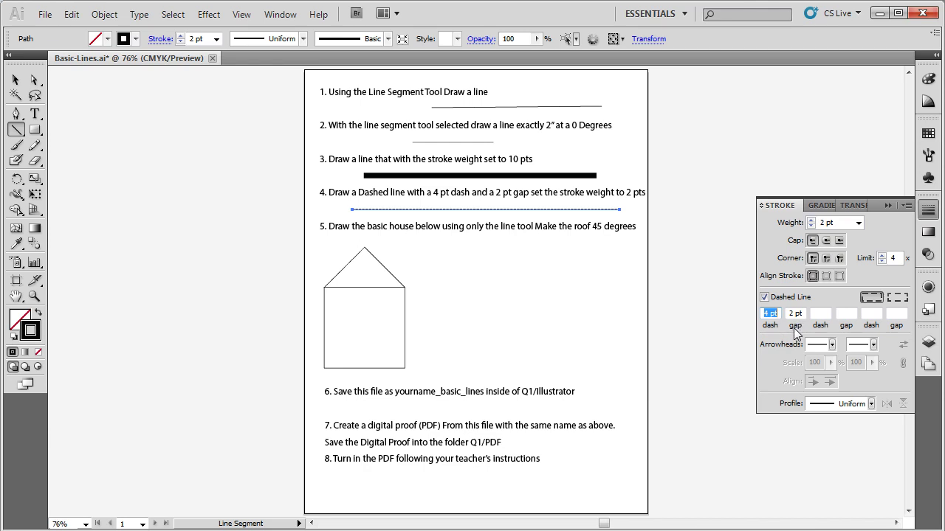
left_click(15, 80)
left_click(426, 227)
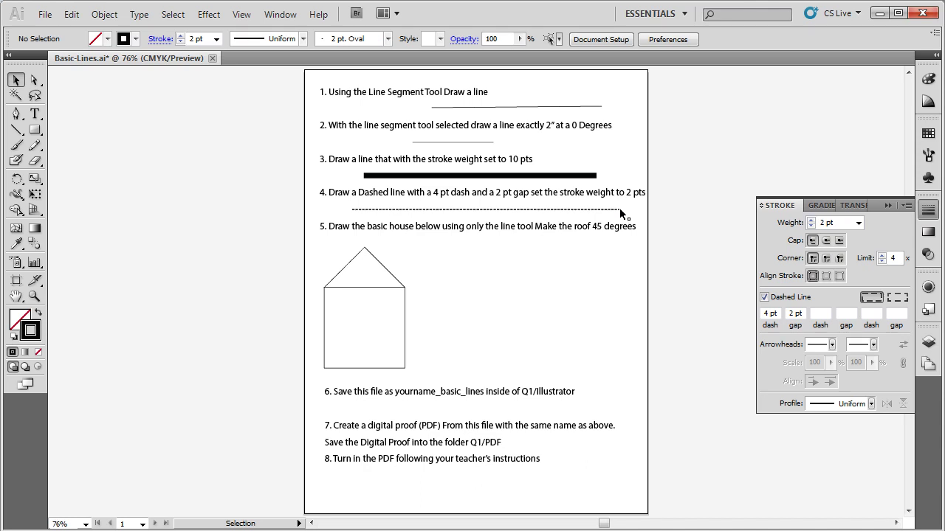
Try to set a 12 pt dash and a 4 pt gap with no line selected.
double_click(767, 313)
type("12")
double_click(792, 313)
type("4")
key("Tab")
Select the dashed line below instruction 4, set its dash to 12 pt and its gap to 4 pt, and deselect it.
left_click(522, 209)
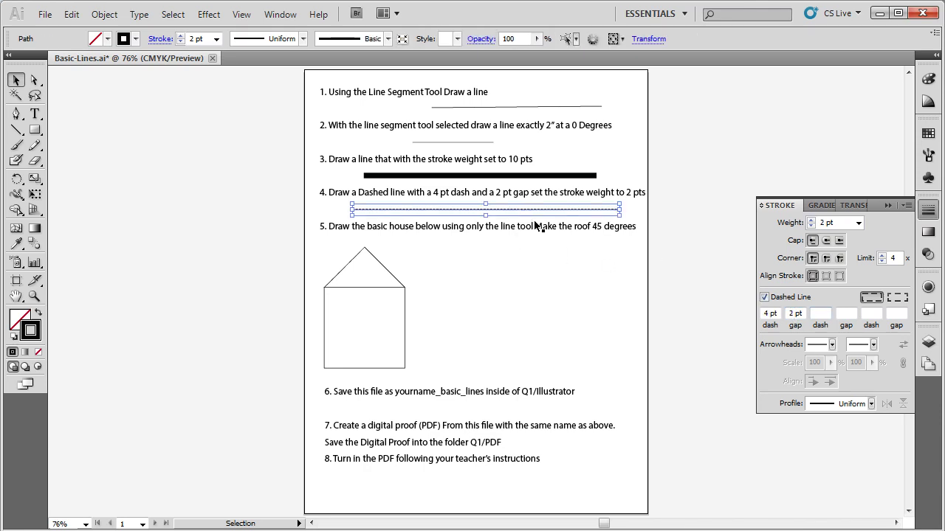
left_click_drag(769, 312, 753, 311)
type("12")
left_click(792, 313)
type("4")
key("Tab")
left_click(560, 237)
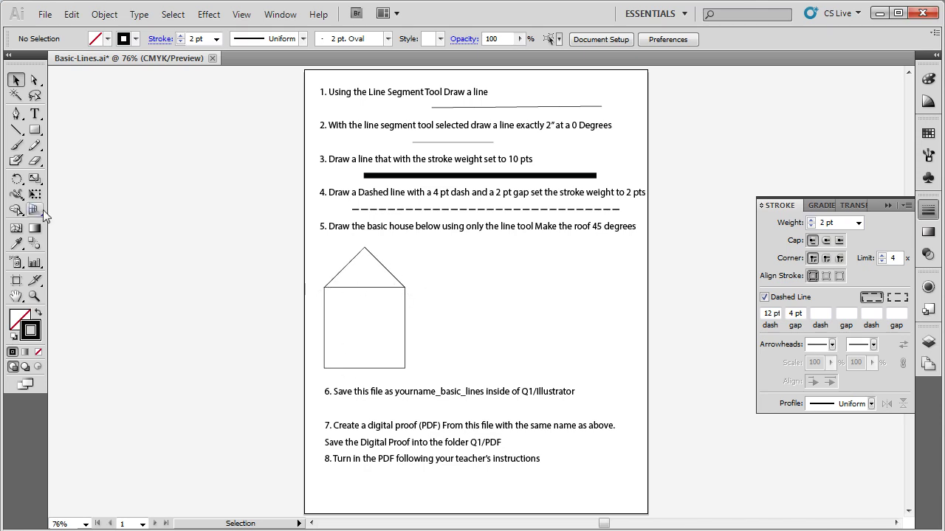
Draw a triangular roof beside the sample house from two sloping lines and a horizontal base line, with dashing turned off.
left_click(17, 131)
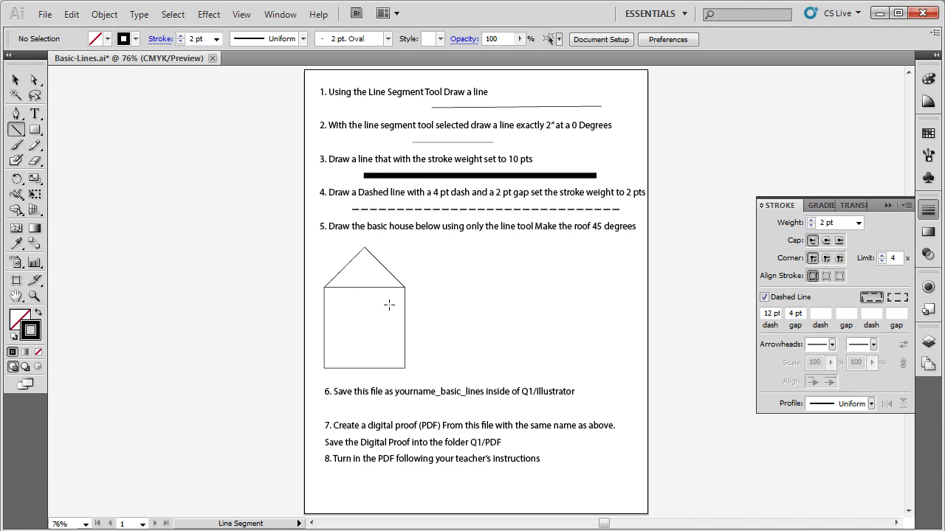
left_click_drag(454, 286, 560, 310)
left_click_drag(560, 270, 562, 306, "shift")
left_click_drag(546, 264, 528, 243, "shift")
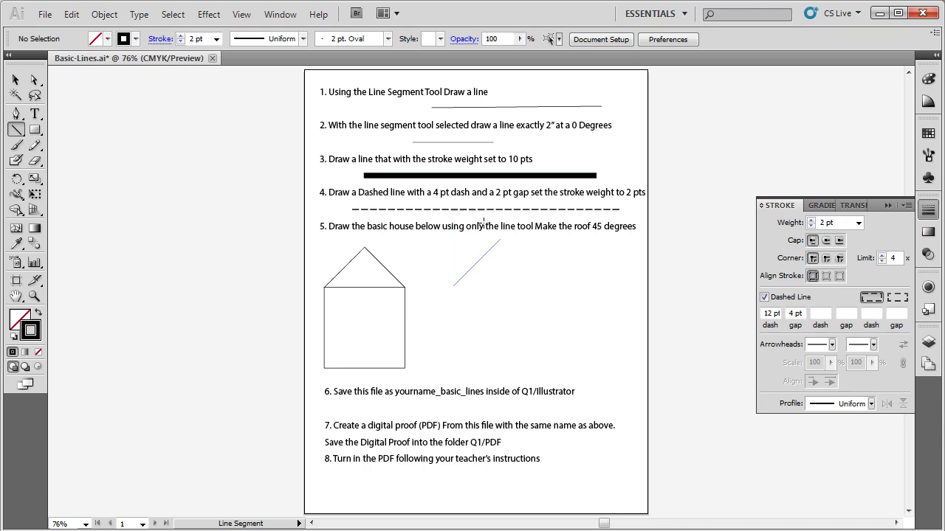
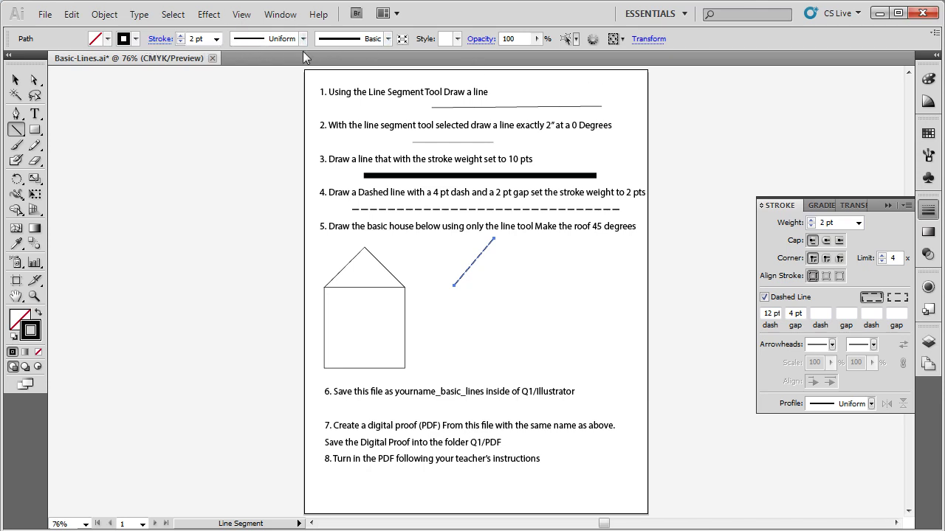
left_click(779, 302)
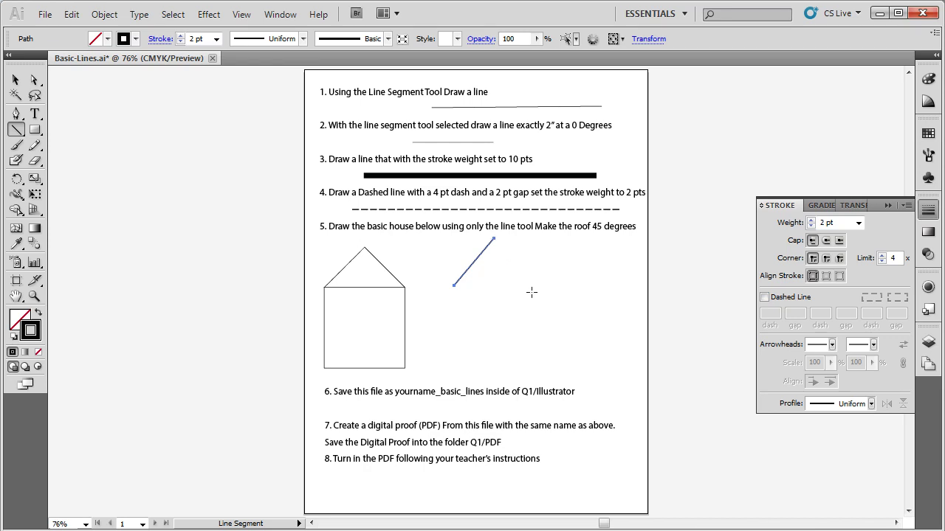
mouse_move(535, 288)
left_mouse_down()
mouse_move(499, 235)
mouse_move(536, 287)
mouse_move(493, 230)
mouse_move(493, 247)
mouse_move(529, 275)
mouse_move(484, 236)
mouse_move(529, 275)
mouse_move(492, 223)
mouse_move(546, 242)
mouse_move(541, 232)
mouse_move(498, 234)
mouse_move(489, 255)
mouse_move(513, 273)
mouse_move(551, 262)
mouse_move(549, 241)
mouse_move(528, 248)
mouse_move(507, 227)
mouse_move(523, 255)
mouse_move(499, 240)
mouse_move(478, 252)
left_mouse_up()
left_click_drag(455, 285, 543, 285)
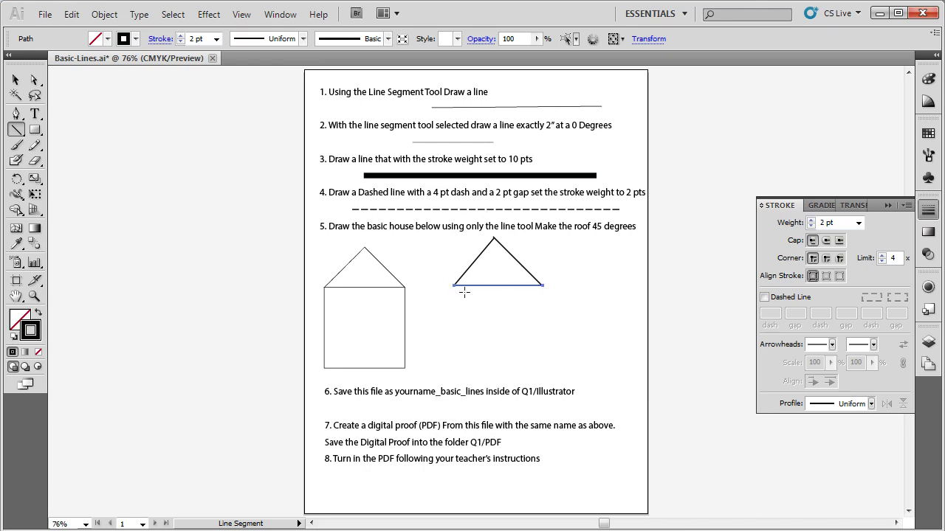
Copy the roof's base line straight down to form the floor, and draw the left wall between the two lines.
left_click(16, 80)
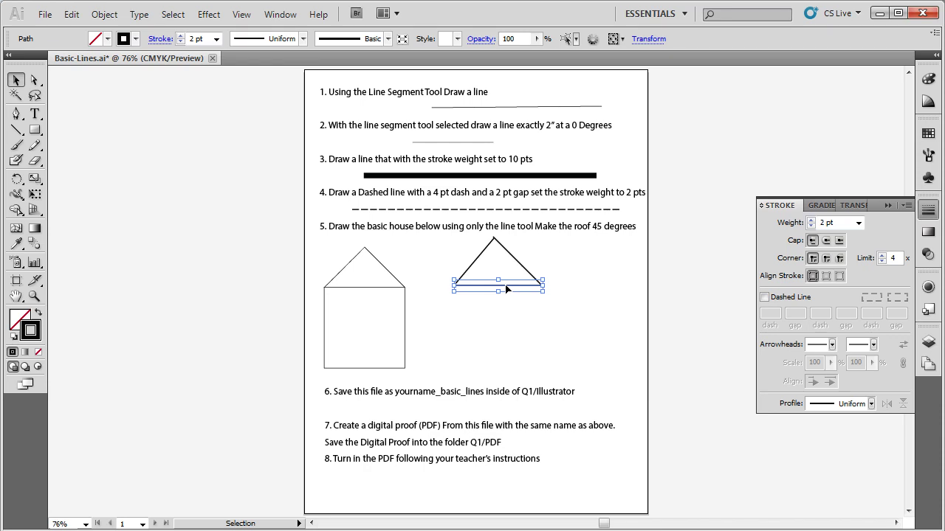
left_click_drag(502, 292, 501, 371)
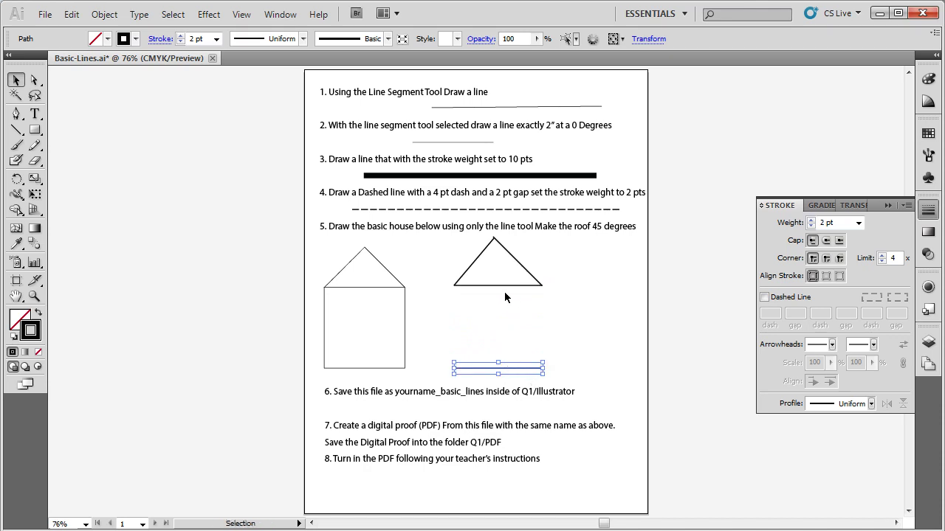
left_click(16, 129)
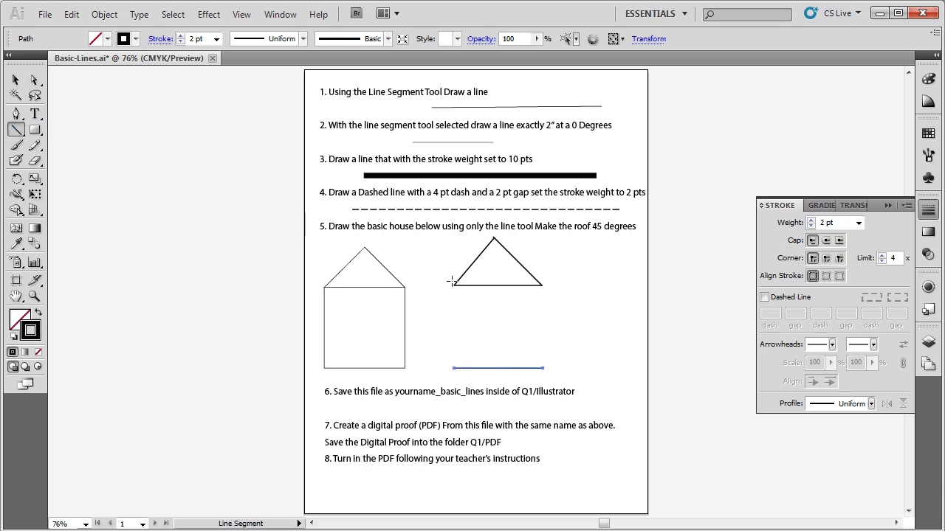
left_click_drag(454, 286, 453, 364)
Copy the left wall horizontally to the right ends of the base line and floor, and deselect it.
left_click(17, 81)
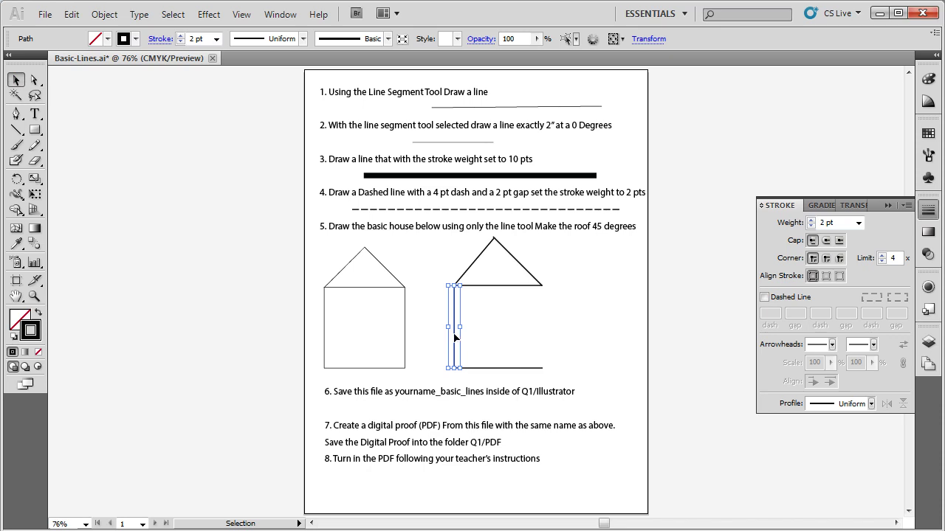
left_click_drag(455, 337, 544, 343)
left_click(597, 311)
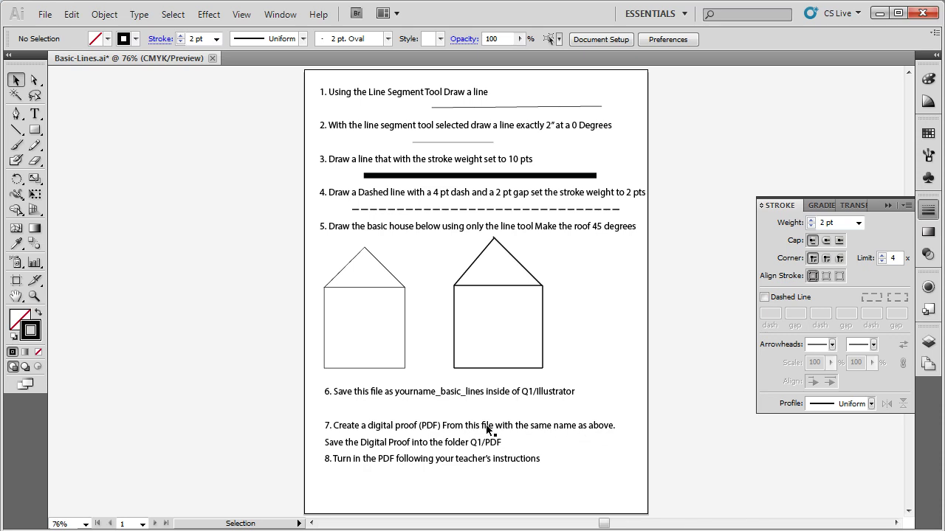
Choose the Adobe PDF format for saving a version of the file as Basic-Lines.pdf, and cancel without saving.
left_click(45, 14)
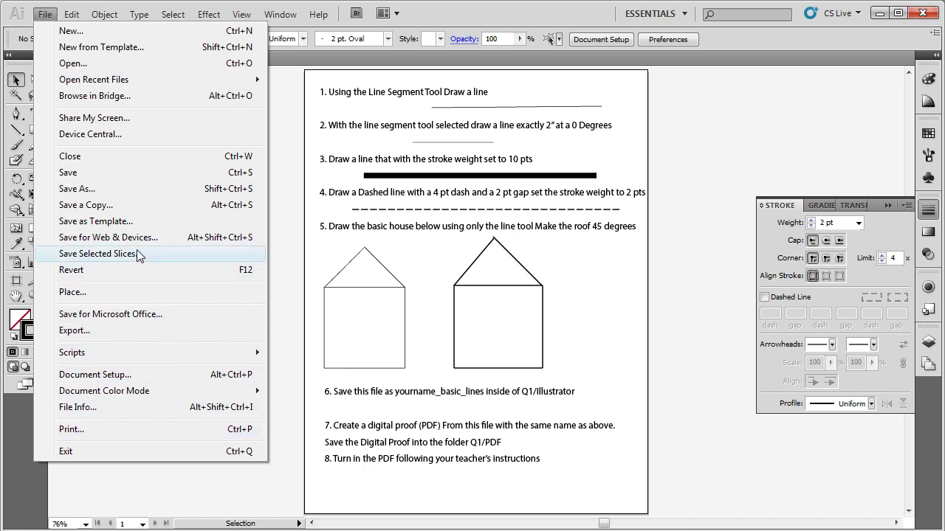
left_click(134, 189)
left_click(245, 449)
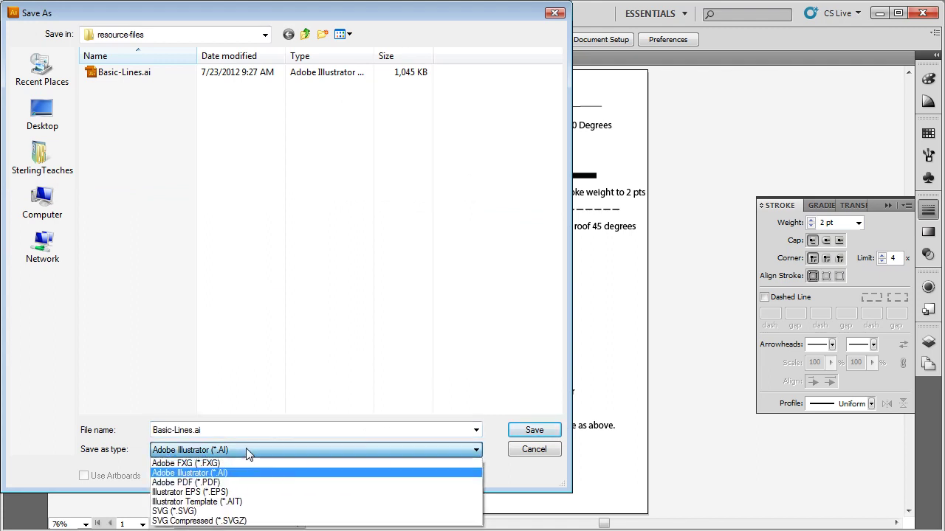
left_click(183, 483)
left_click(195, 434)
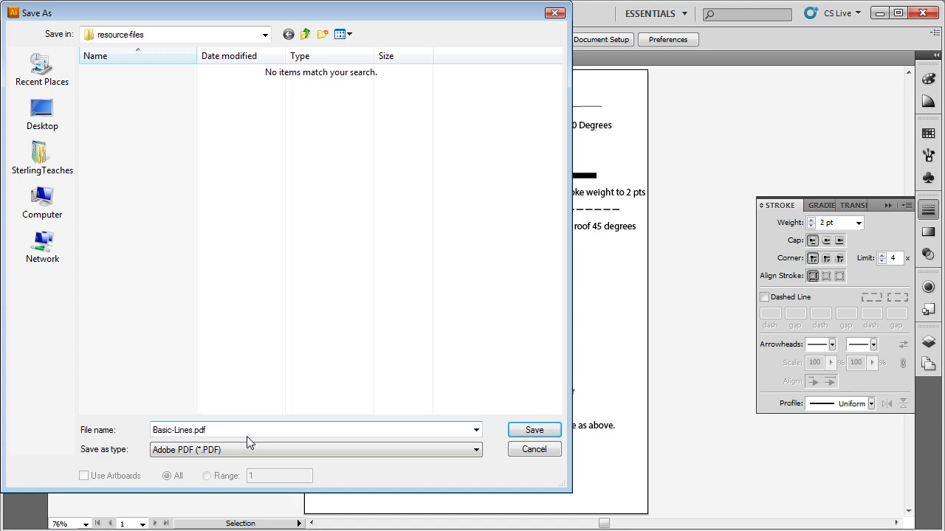
left_click(539, 453)
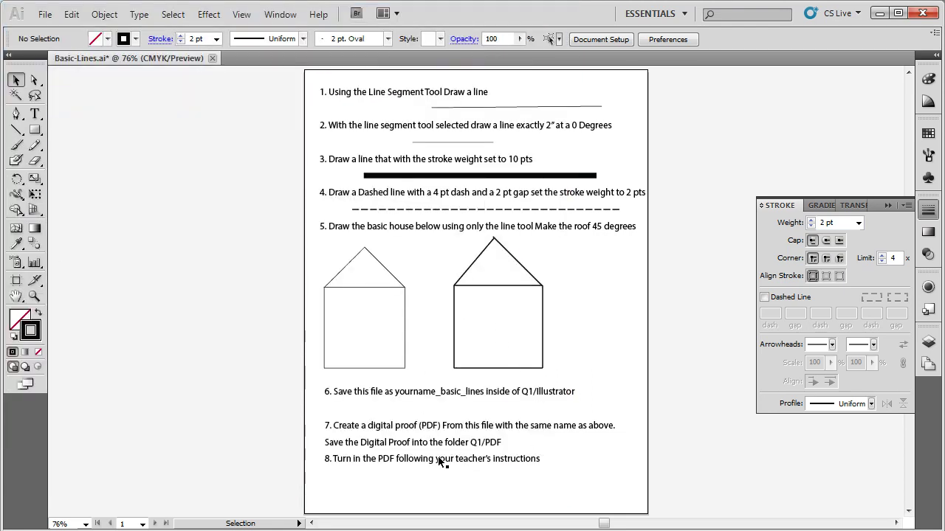